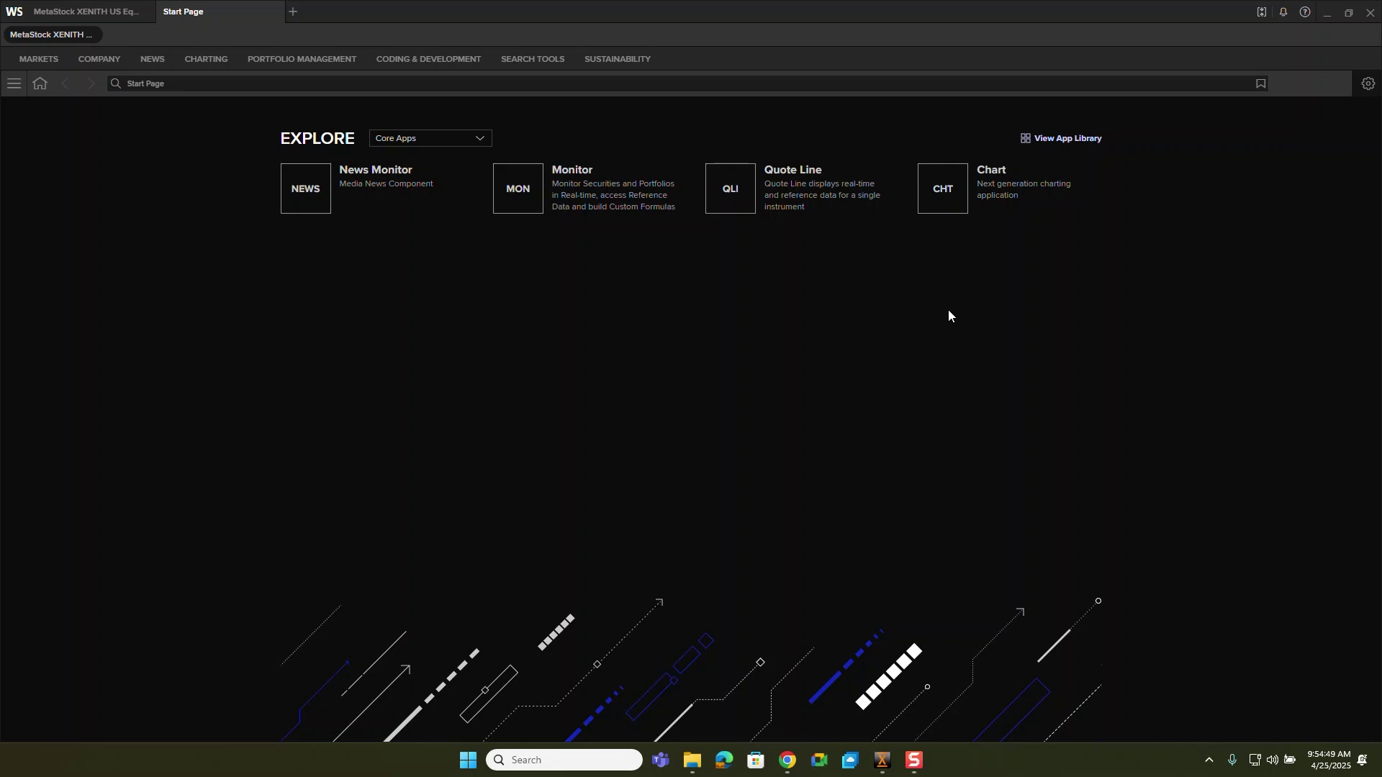
# Launch a new XENITH browser window via New Browser in the taskbar icon's jump list
pyautogui.moveTo(883, 766)
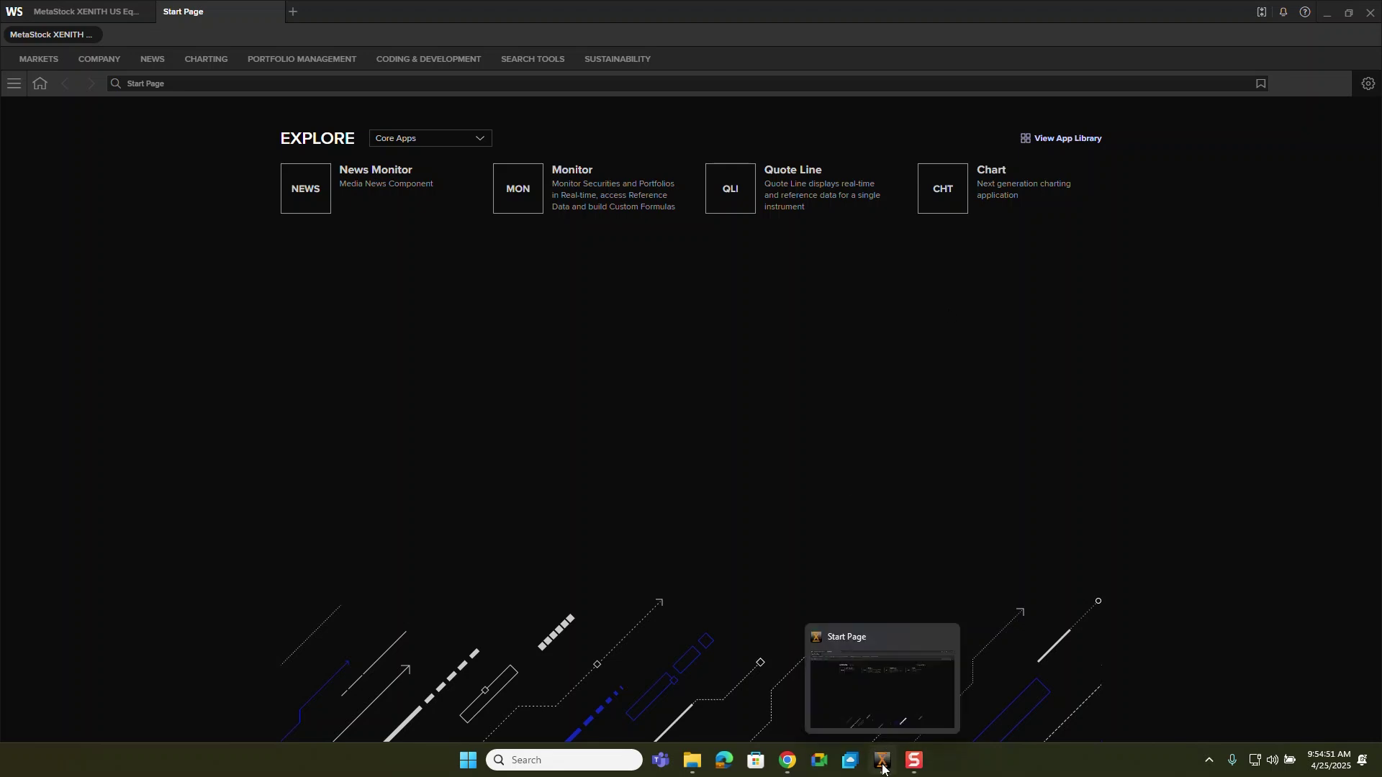
pyautogui.rightClick(883, 766)
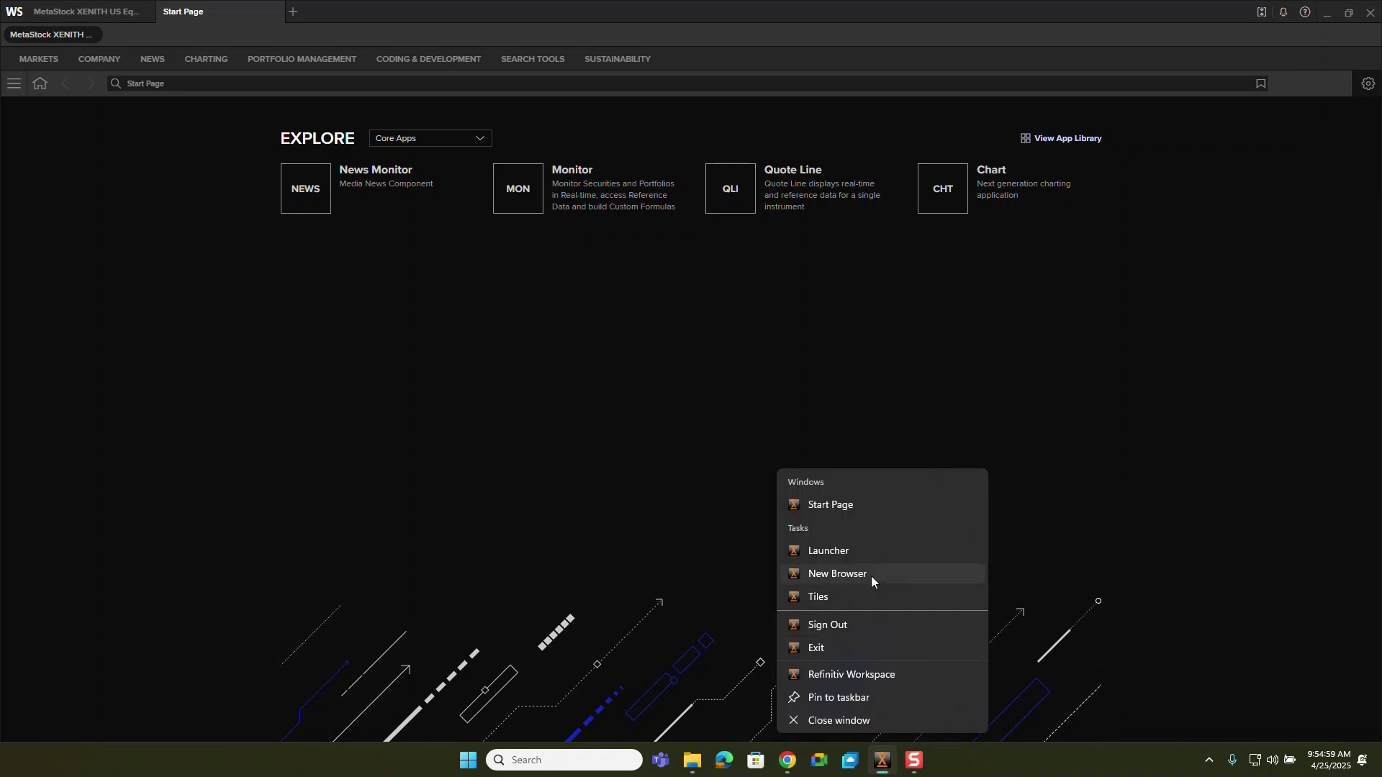
pyautogui.click(537, 760)
pyautogui.write('xen')
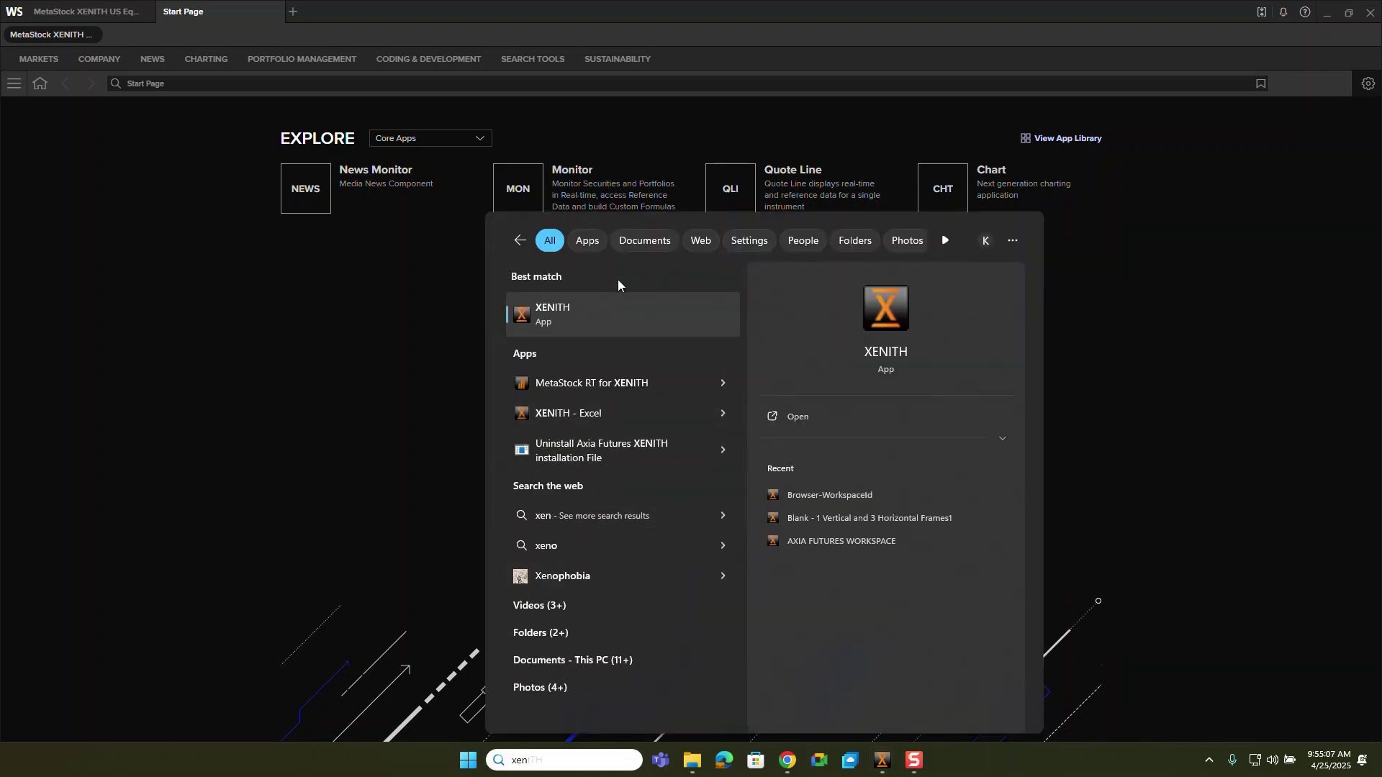
pyautogui.click(1182, 412)
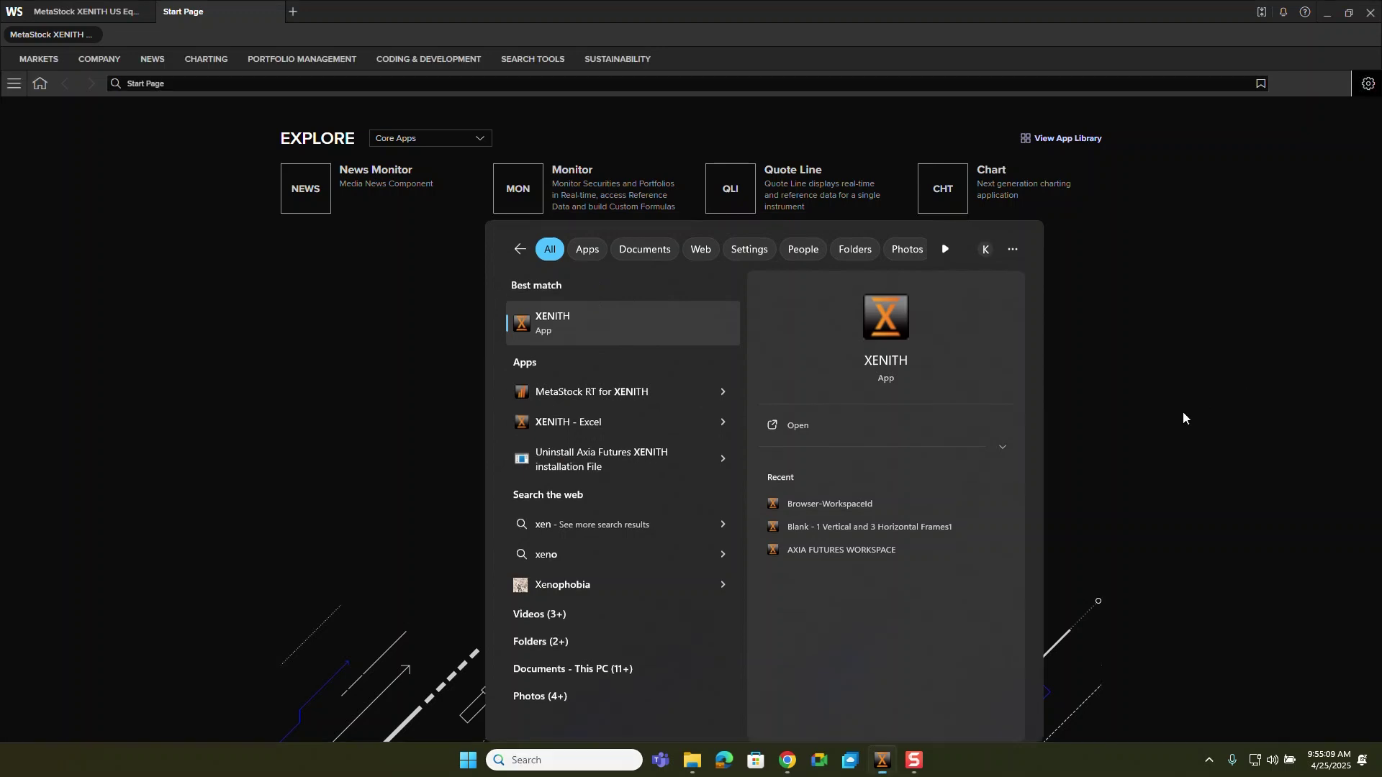
pyautogui.rightClick(876, 761)
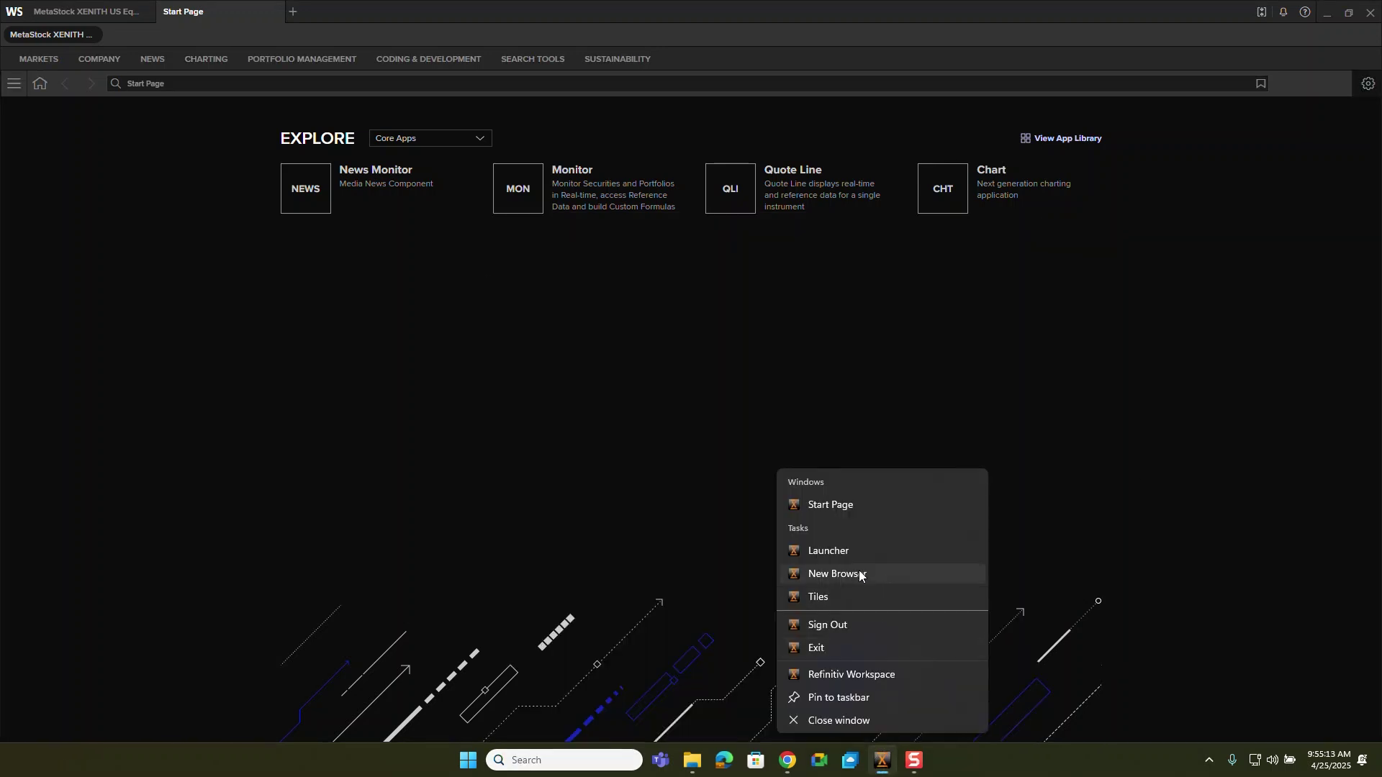
pyautogui.click(858, 573)
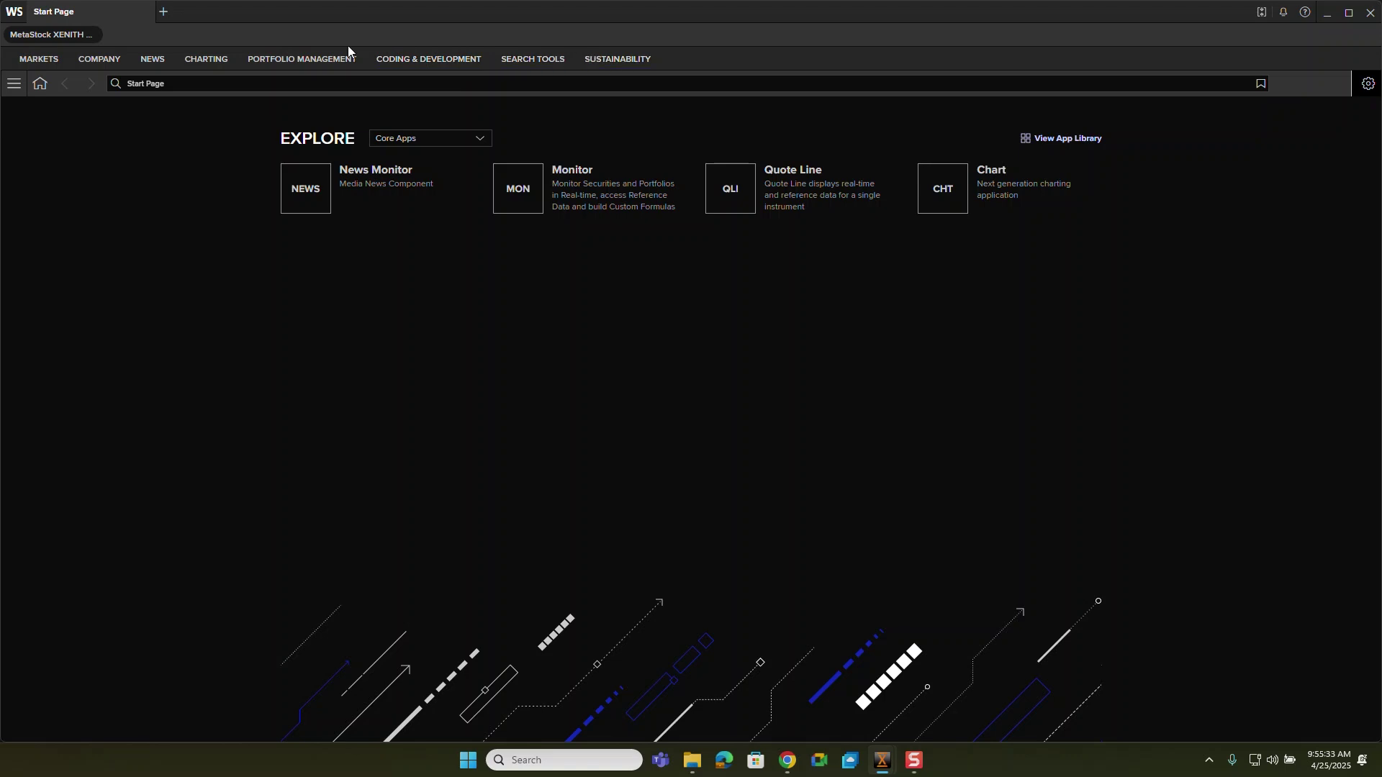
# Open the Equities overview page from the MARKETS menu
pyautogui.click(40, 62)
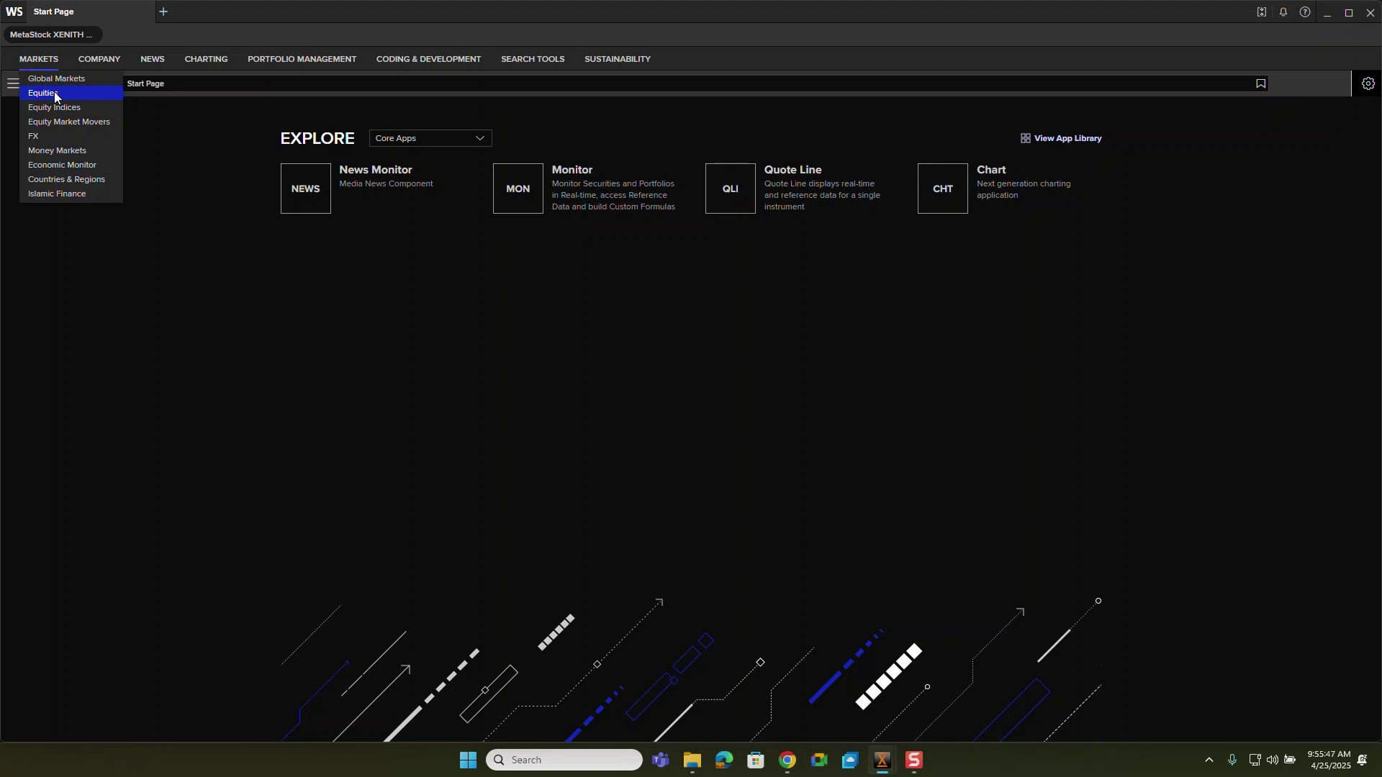
pyautogui.click(55, 93)
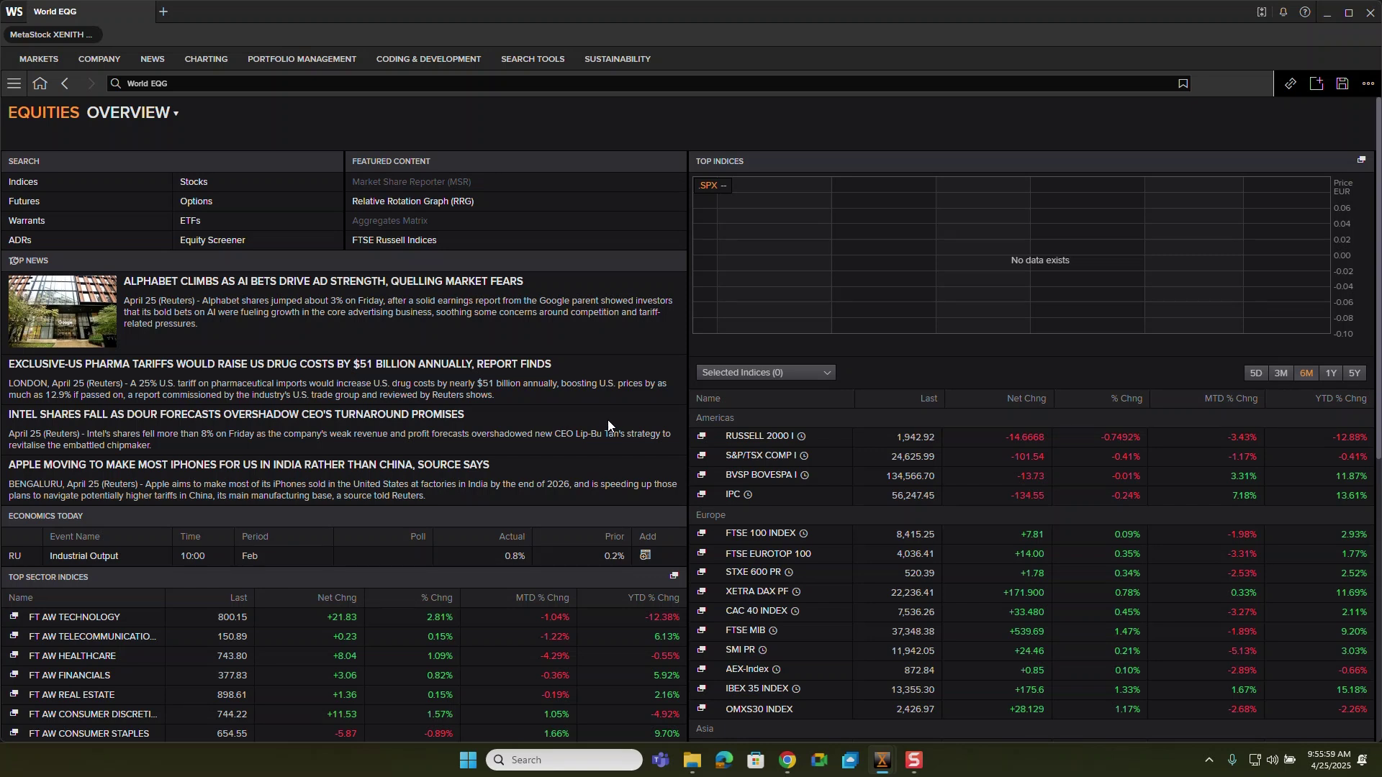
pyautogui.click(92, 59)
# Open COMPANY > Overview and load International Business Machines (IBM, NYSE) by searching 'IBM'
pyautogui.click(94, 81)
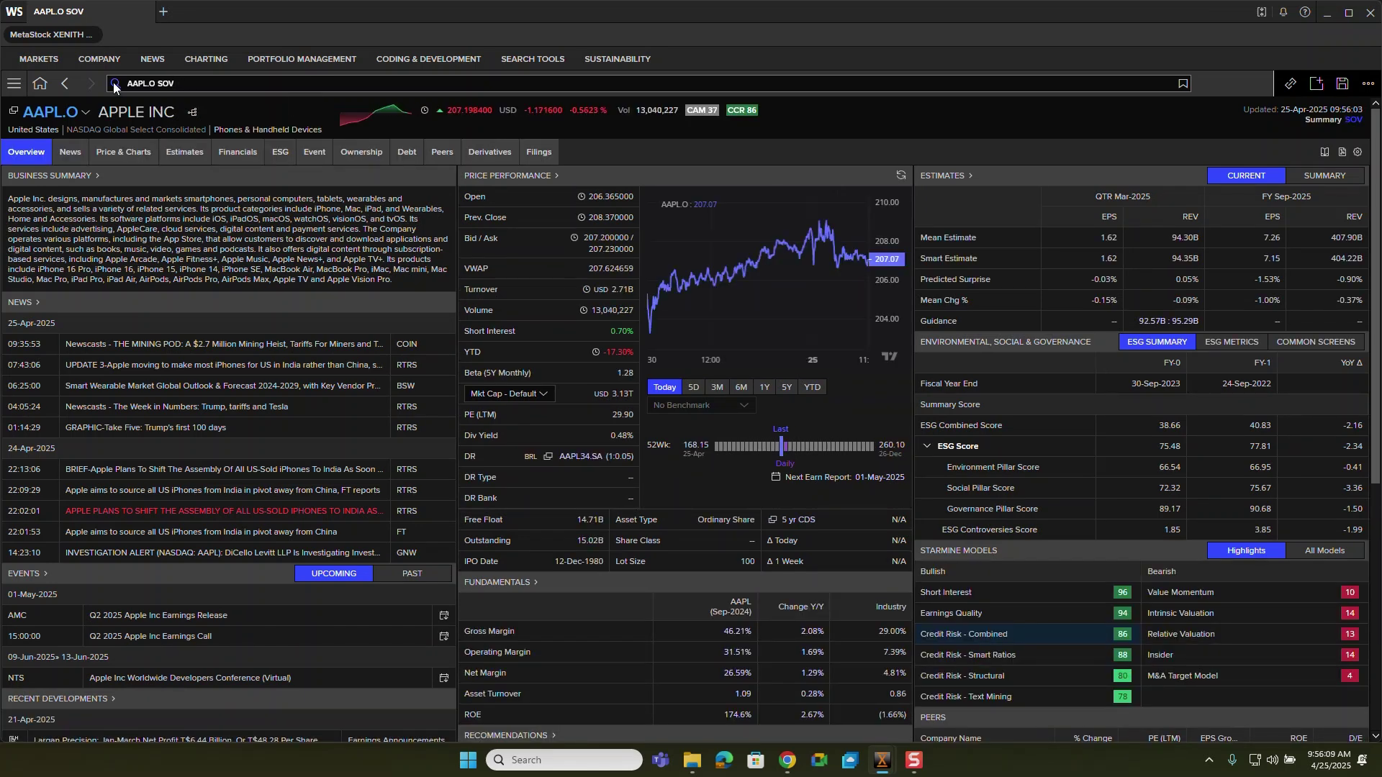
pyautogui.click(194, 87)
pyautogui.write('IBM')
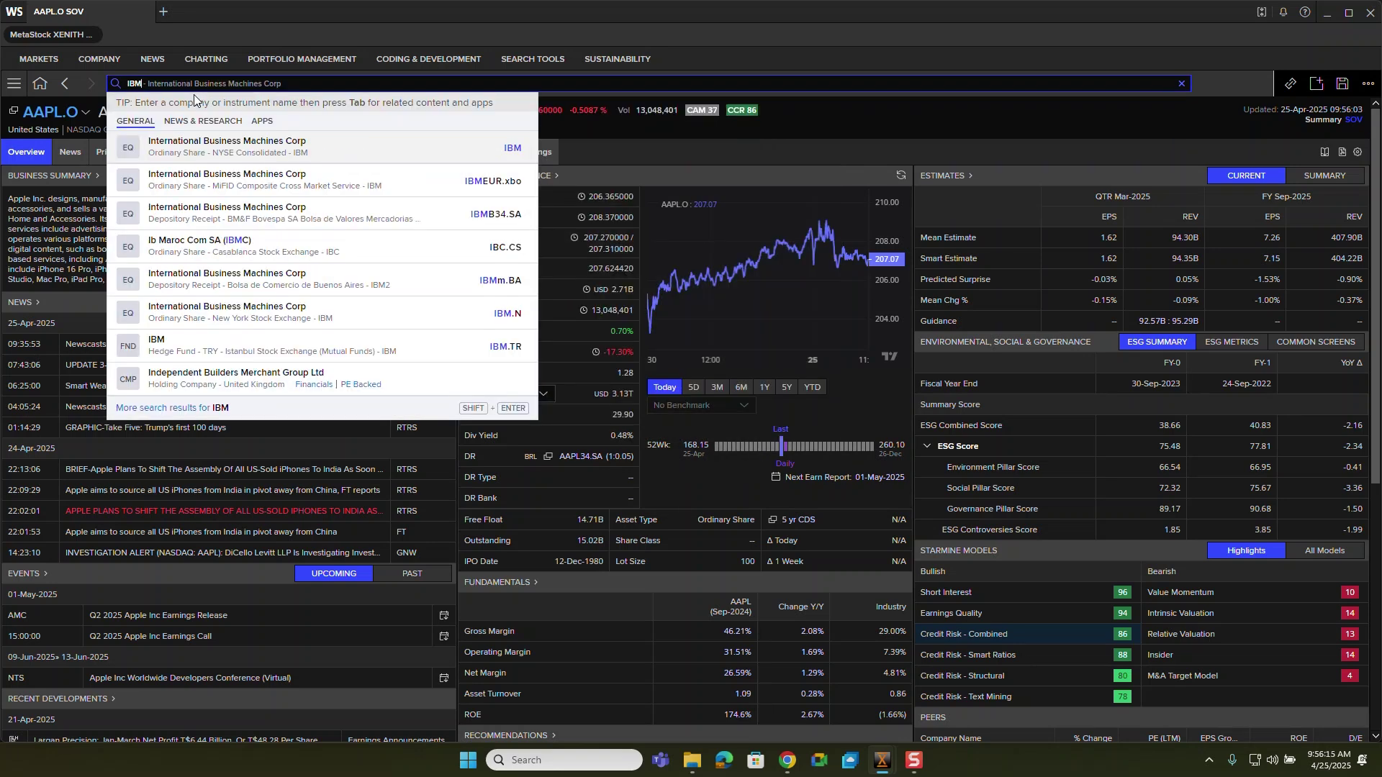
pyautogui.click(256, 146)
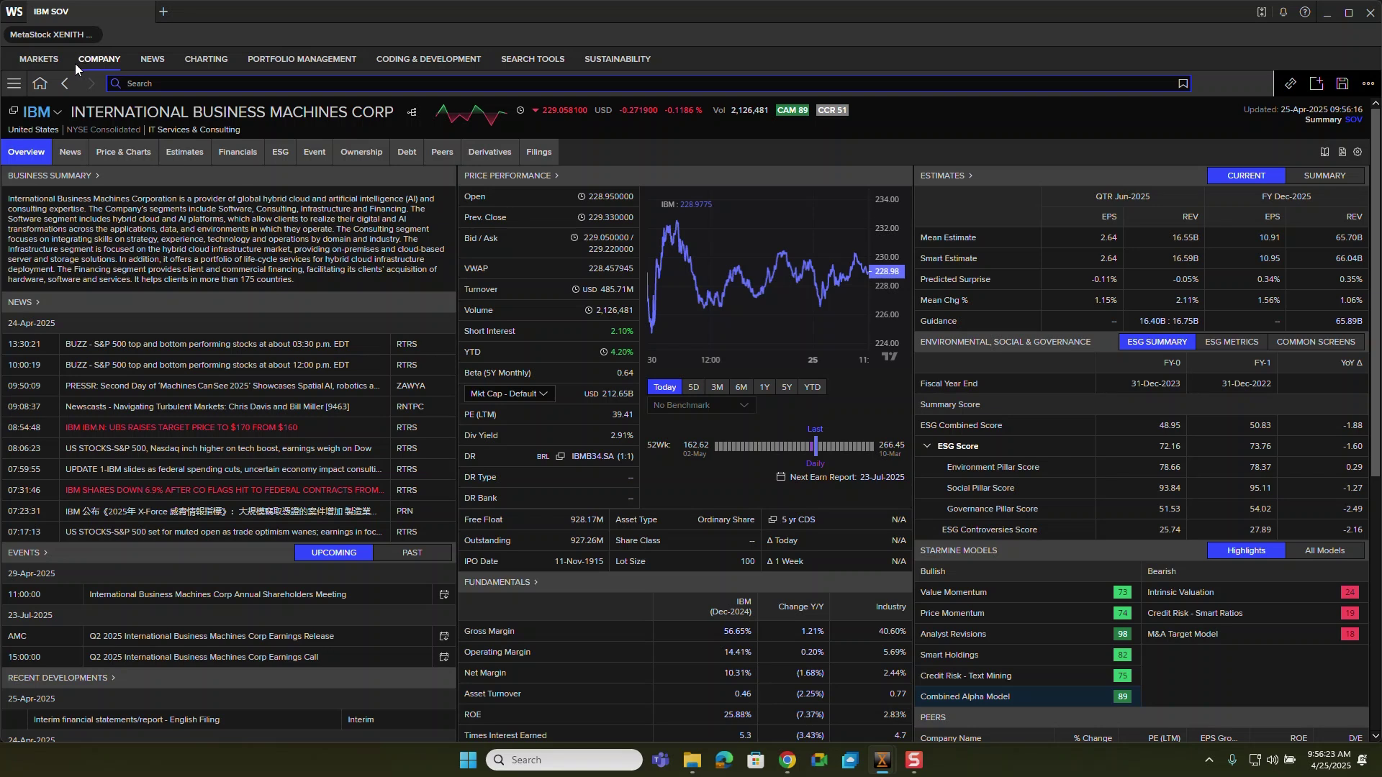
pyautogui.click(151, 61)
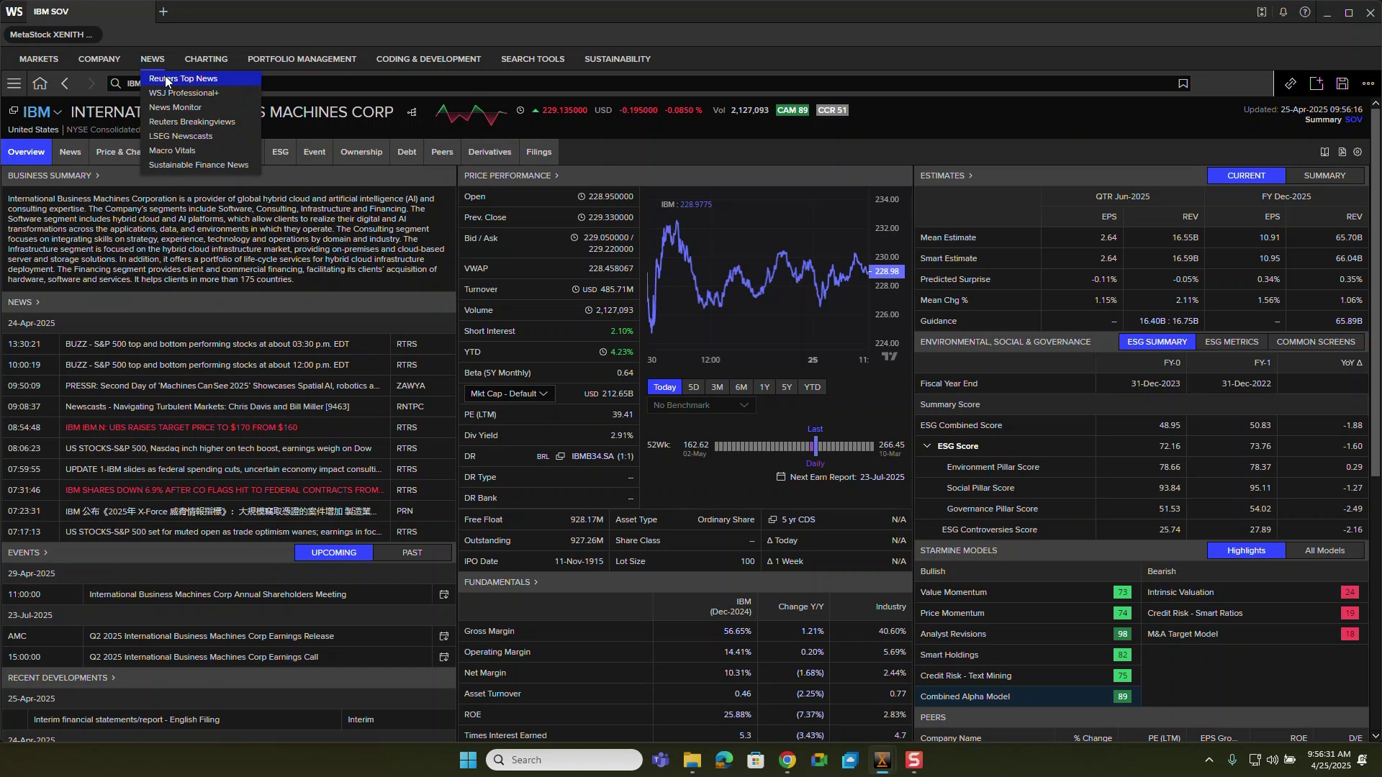
# Open the Reuters Top News (TOPNEWS) front page from the NEWS menu
pyautogui.click(165, 77)
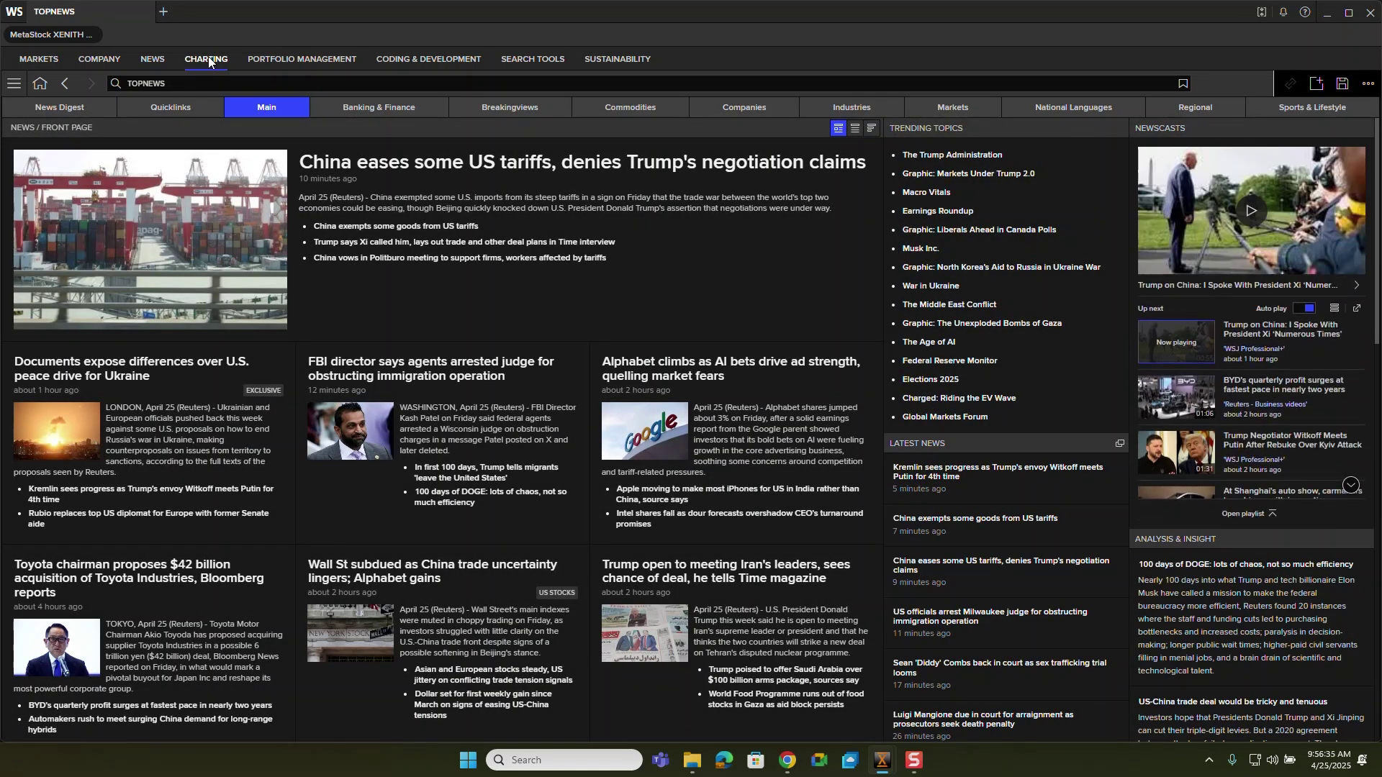
pyautogui.click(300, 55)
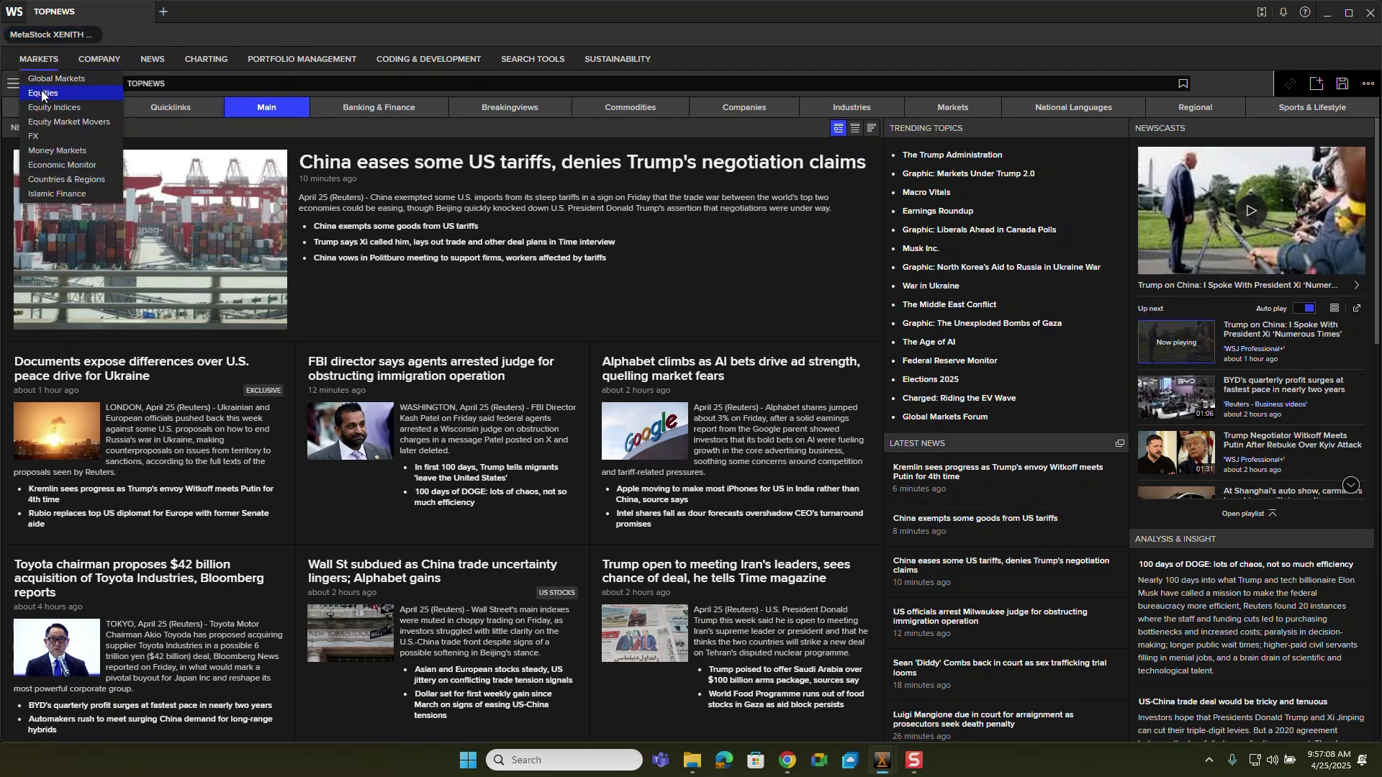
# Return to the Market Monitoring home layout and open a new Start Page tab
pyautogui.click(41, 86)
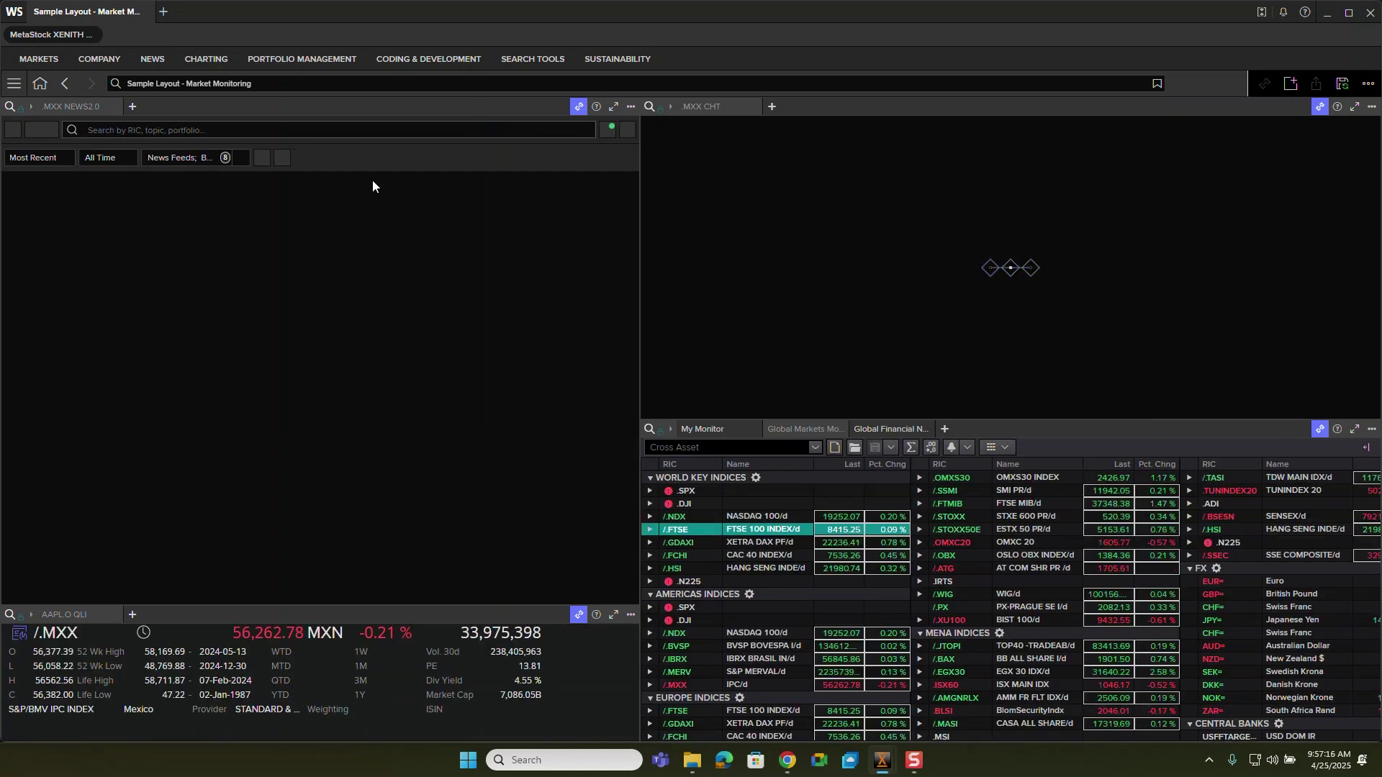
pyautogui.click(164, 12)
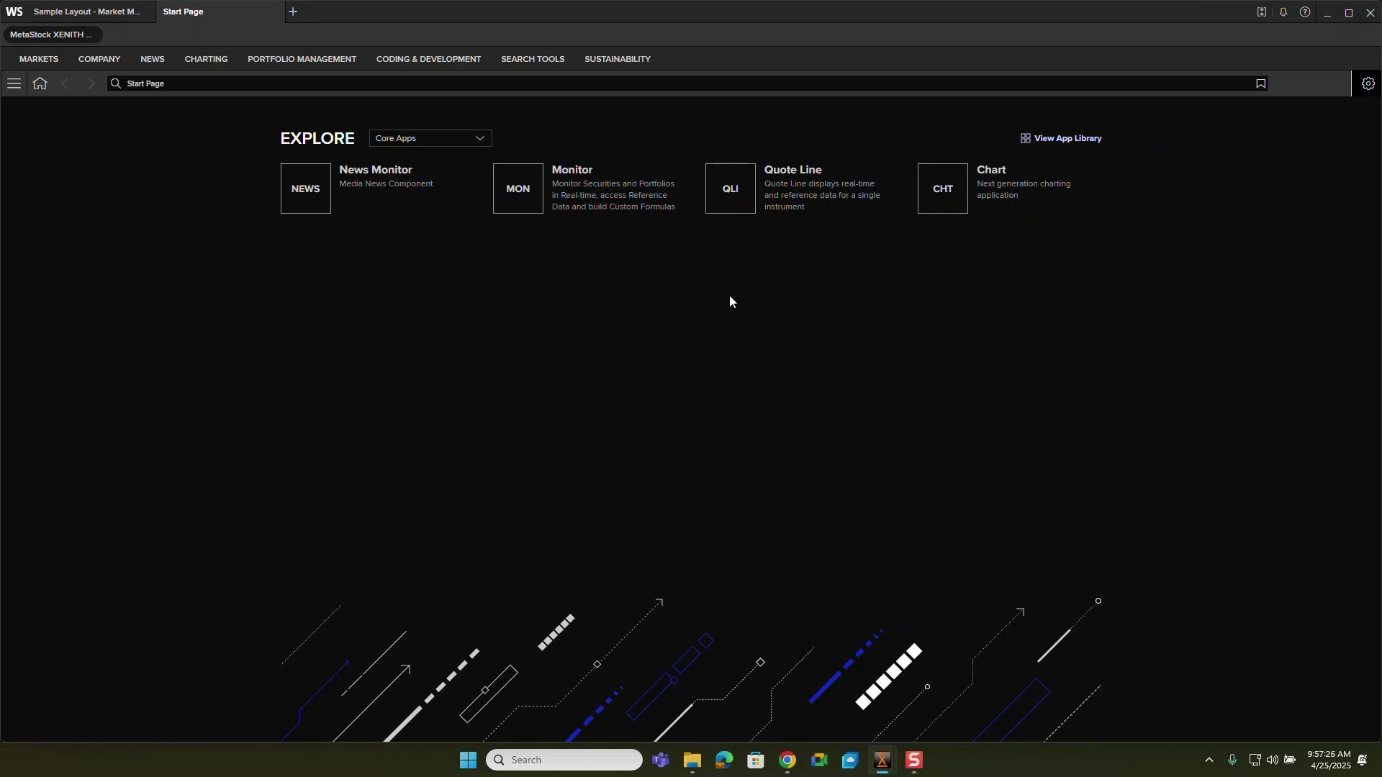
pyautogui.click(262, 84)
# Search 'BBY' and open the Best Buy Co Inc company overview
pyautogui.write('BBY')
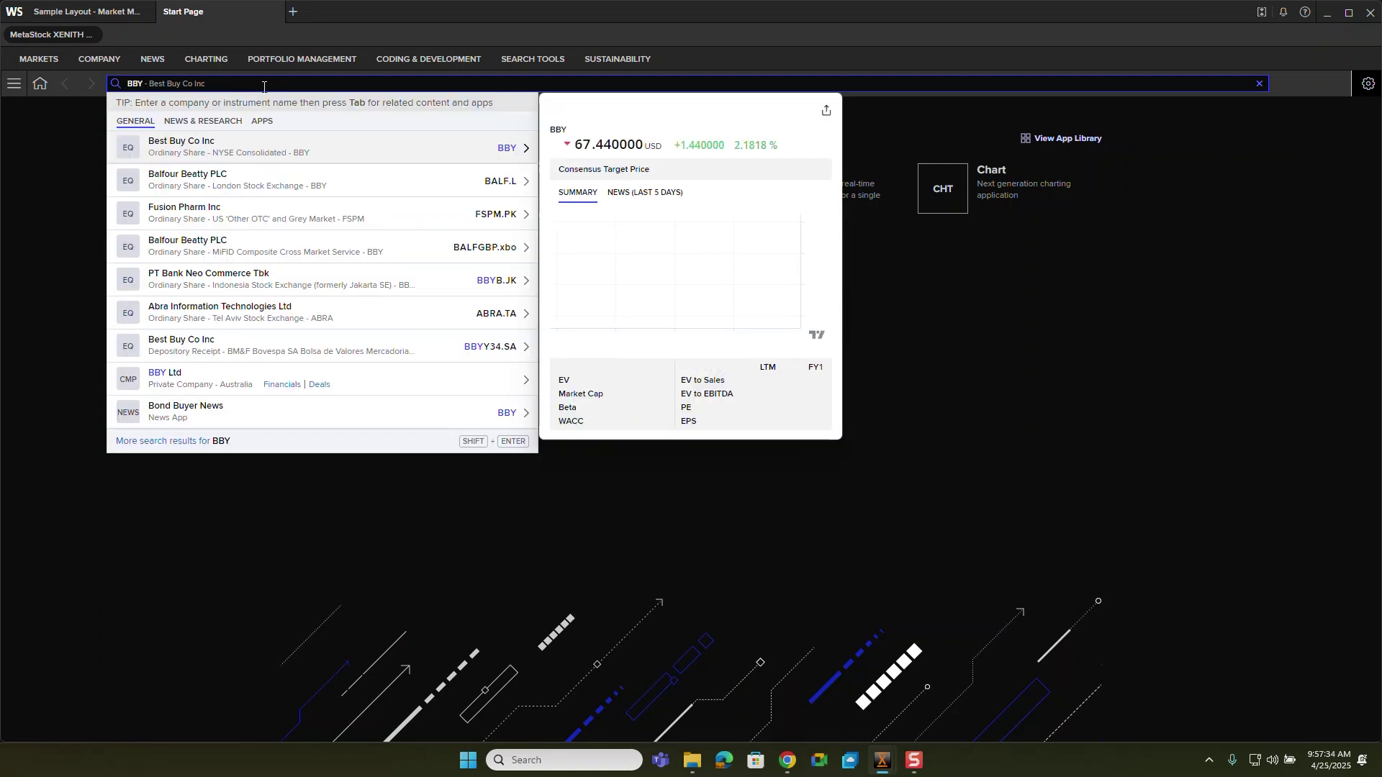
pyautogui.click(248, 159)
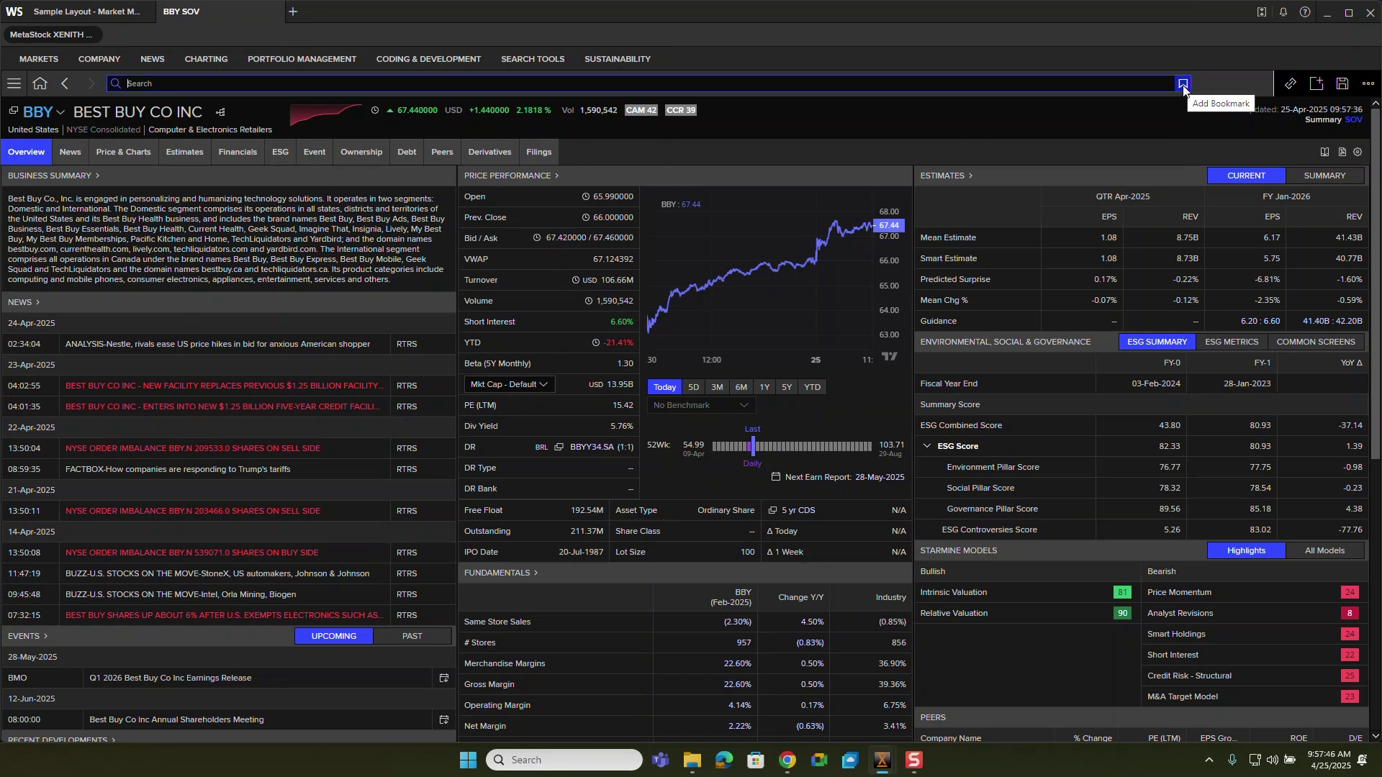
# Add a News Monitor panel with BBY.N headlines beside the Best Buy overview
pyautogui.click(1320, 87)
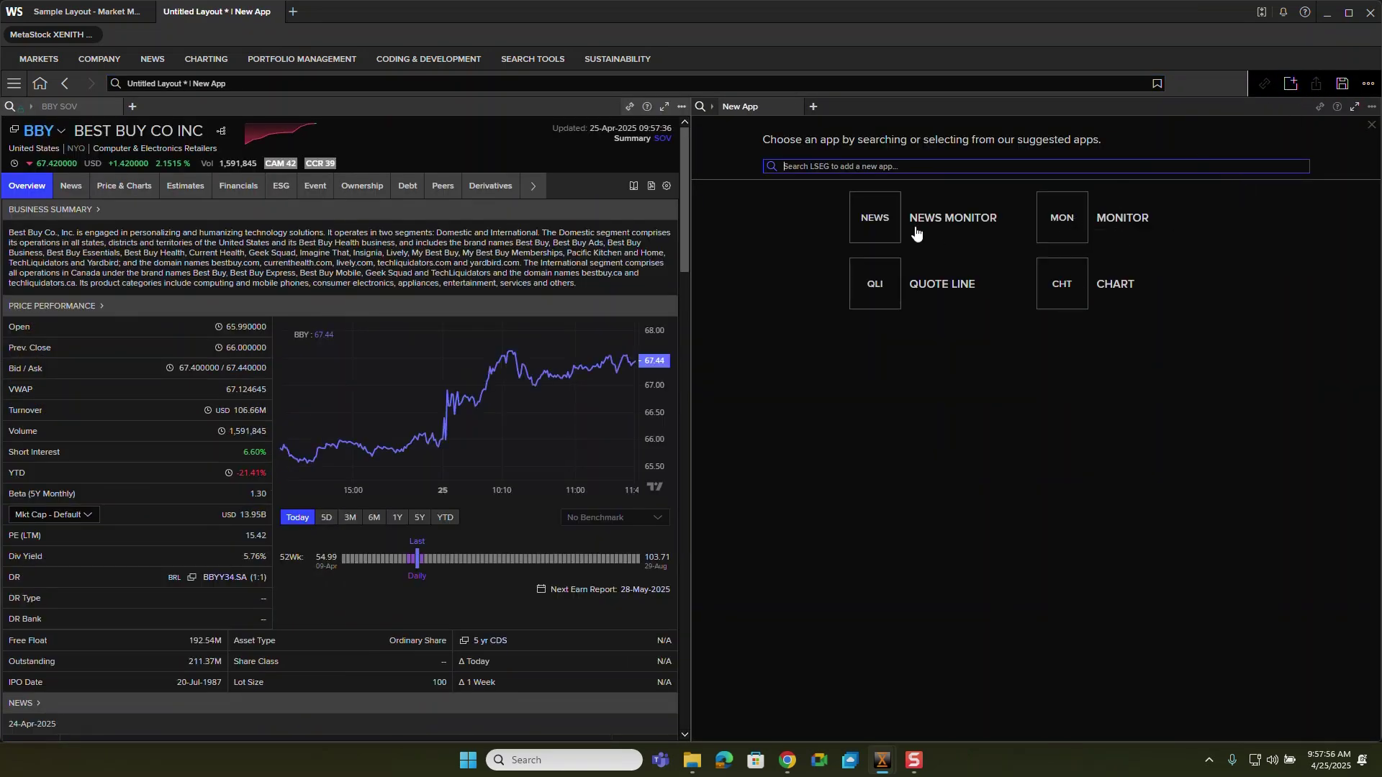
pyautogui.click(876, 226)
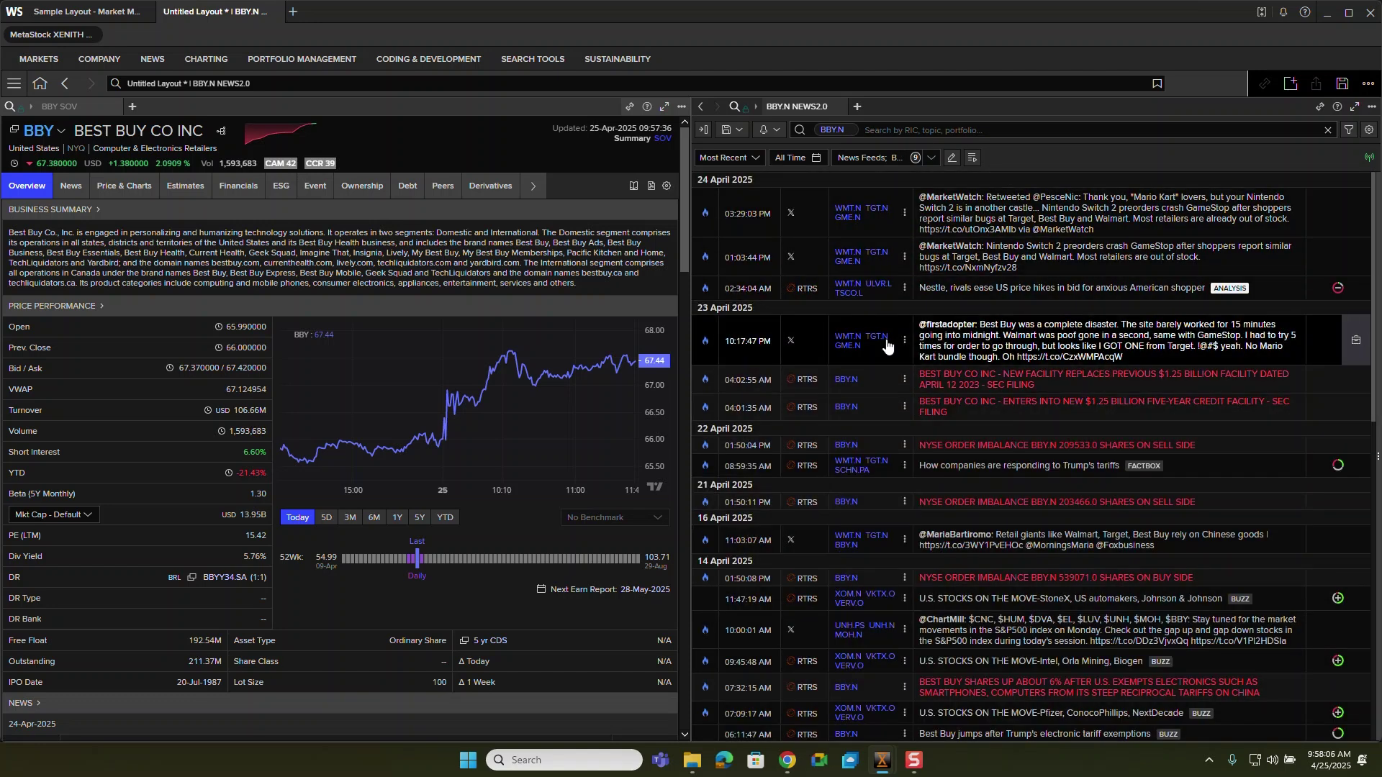
pyautogui.moveTo(887, 342)
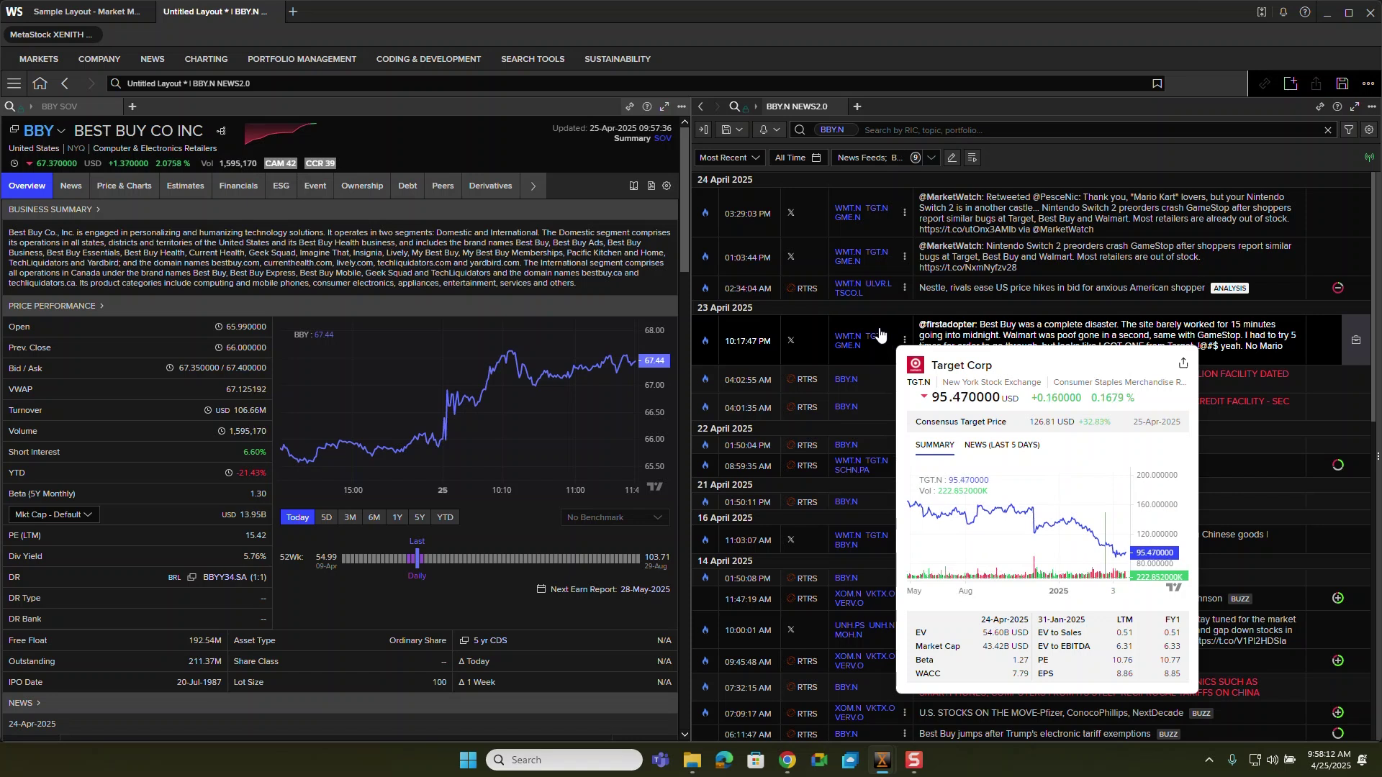
# Drag the splitter right to widen the Best Buy overview, then add a third Start Page tab
pyautogui.moveTo(691, 289); pyautogui.dragTo(1009, 306)
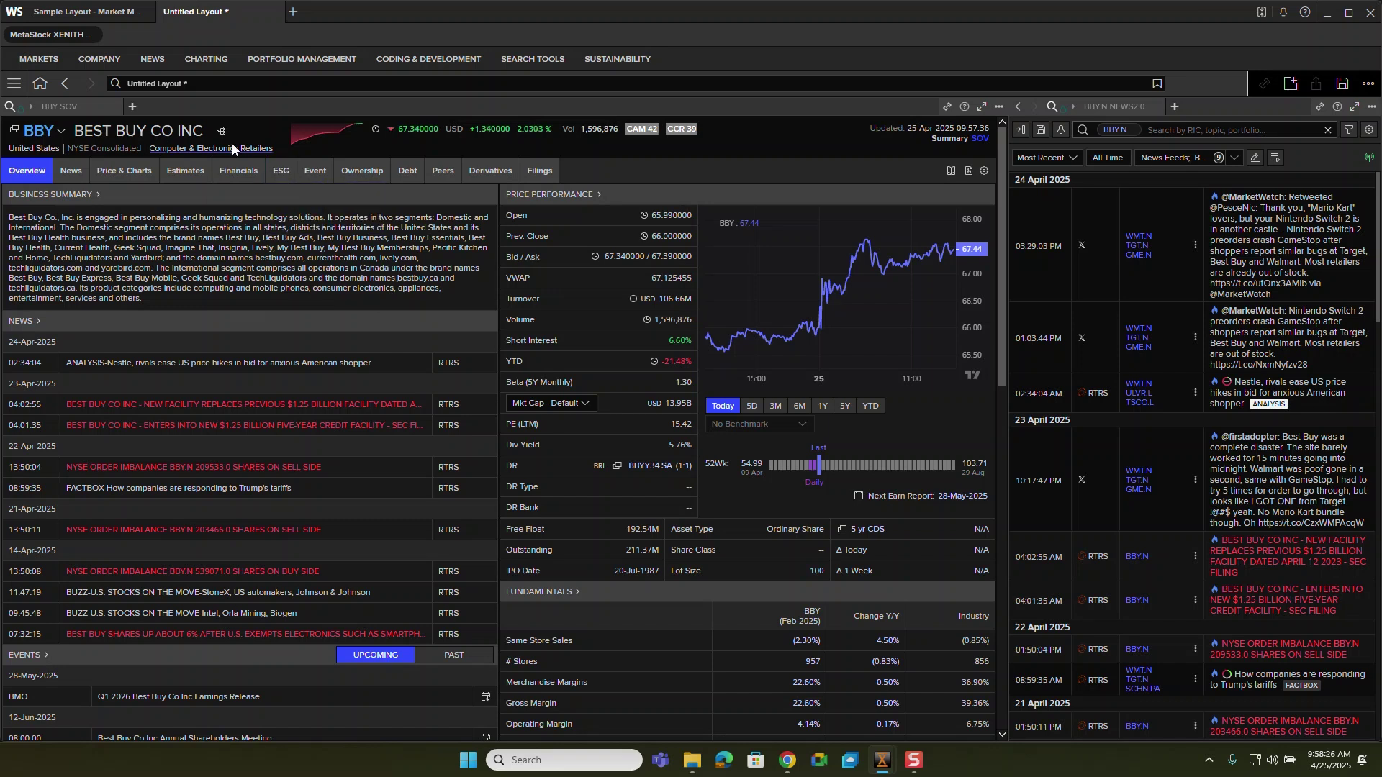
pyautogui.click(294, 12)
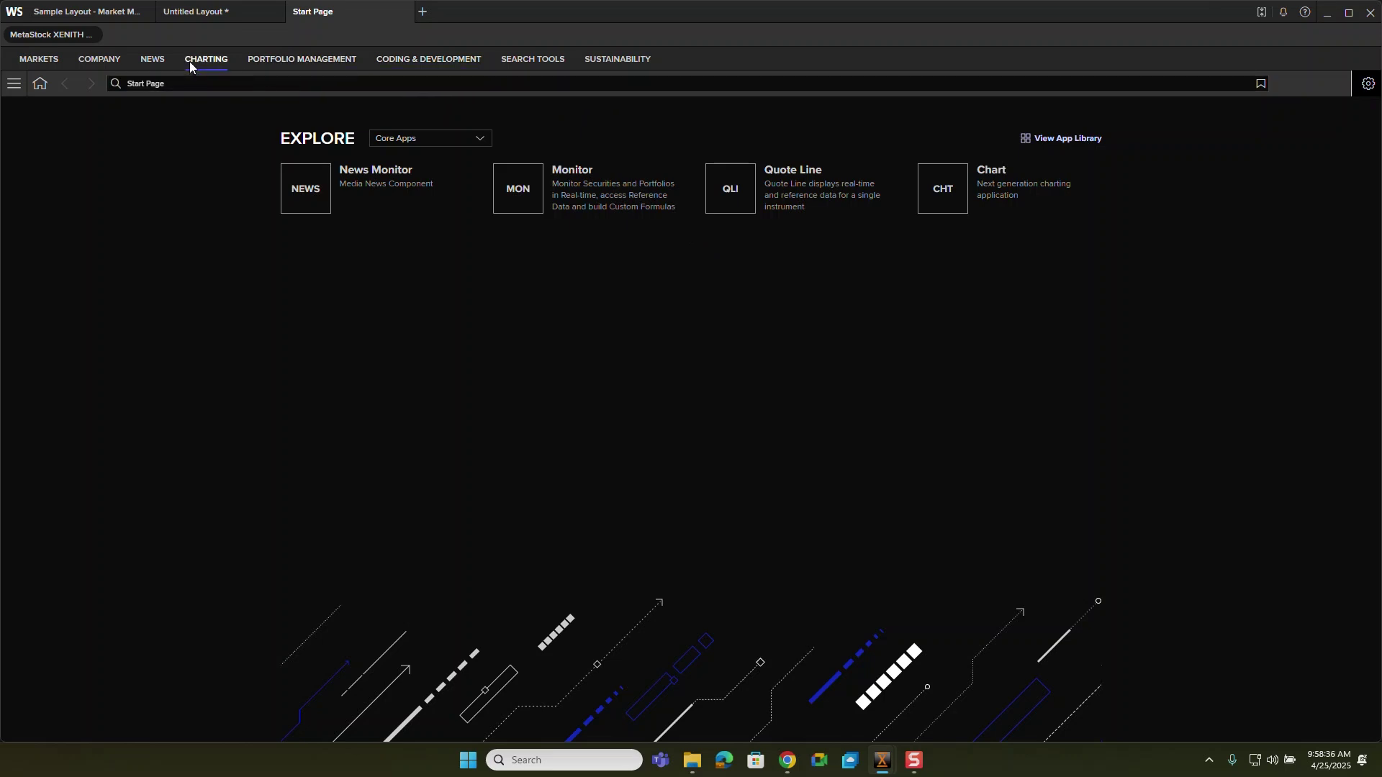
pyautogui.click(189, 16)
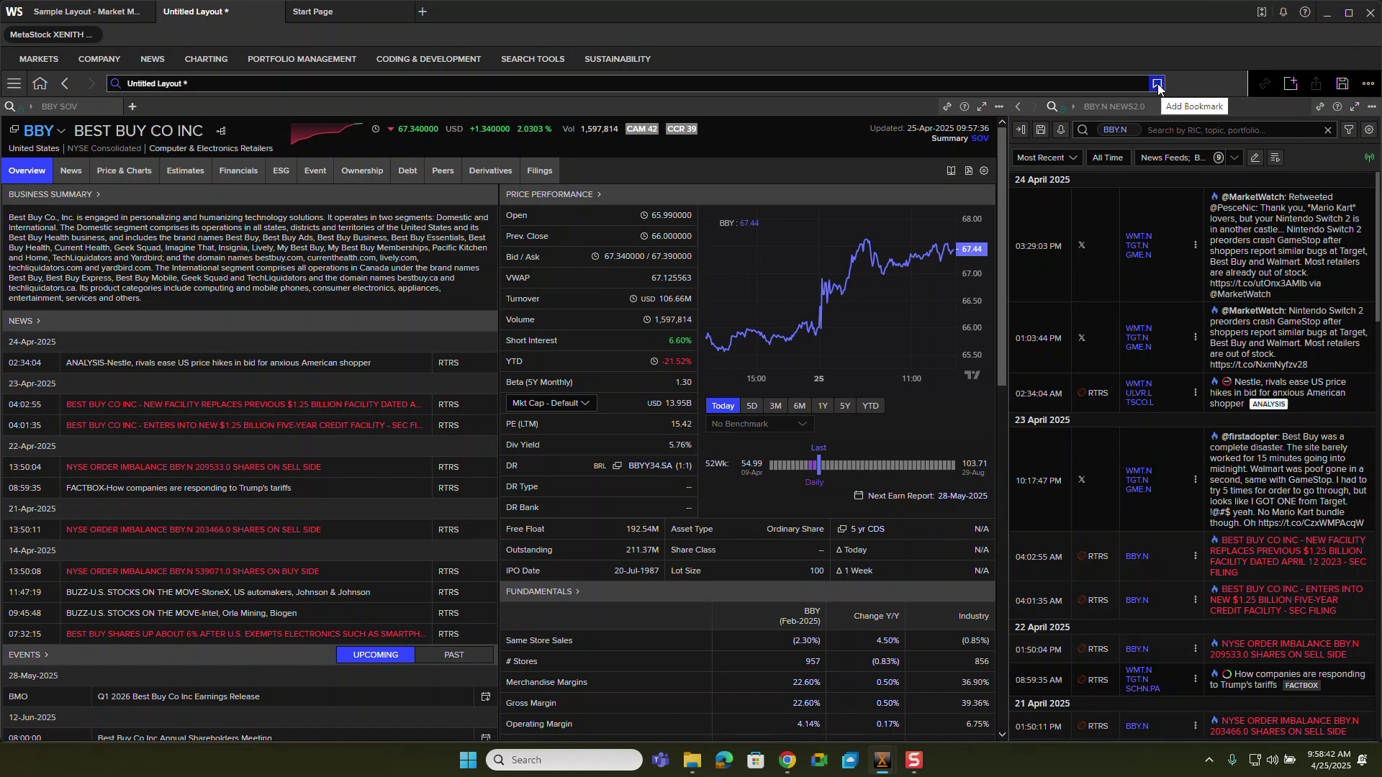
# Bookmark the current layout, replacing the default name with 'Best Buy'
pyautogui.click(1157, 84)
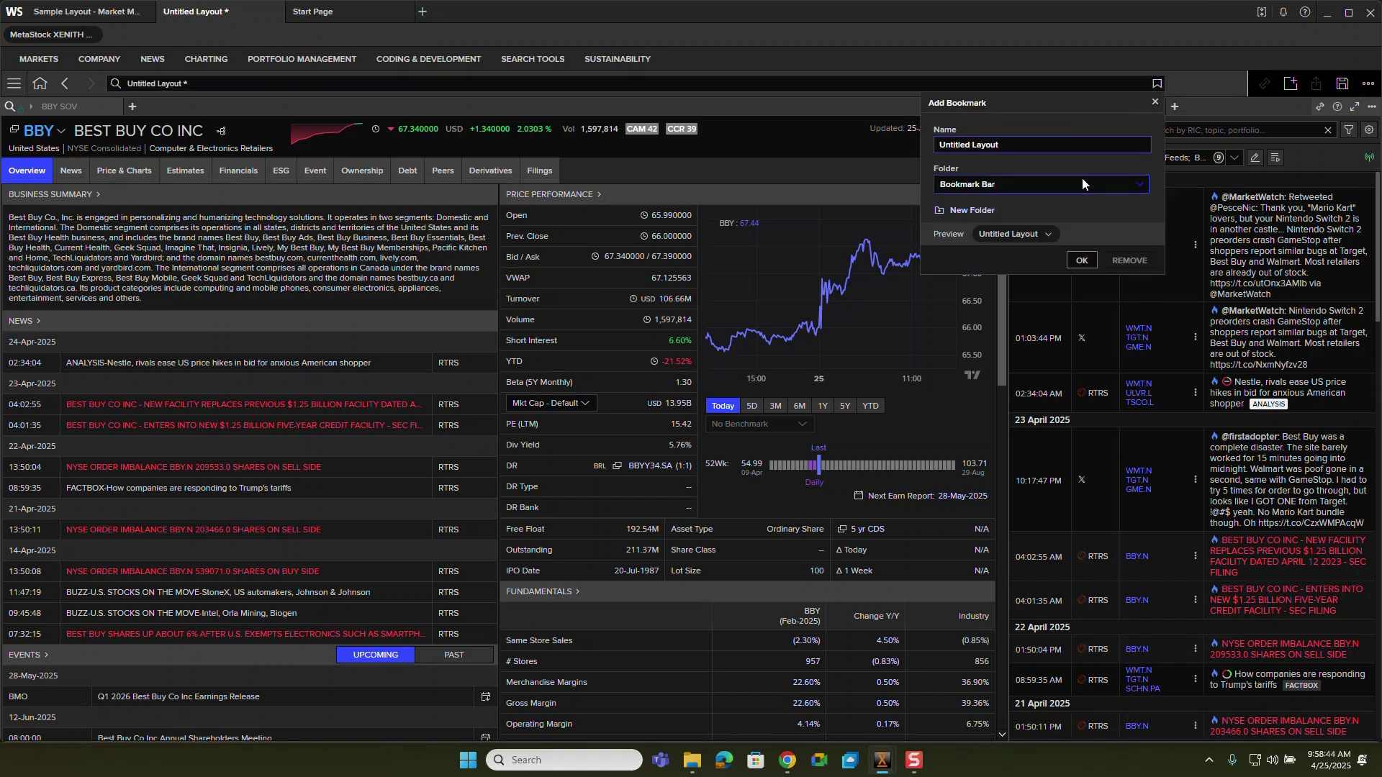
pyautogui.moveTo(1009, 145); pyautogui.dragTo(913, 149)
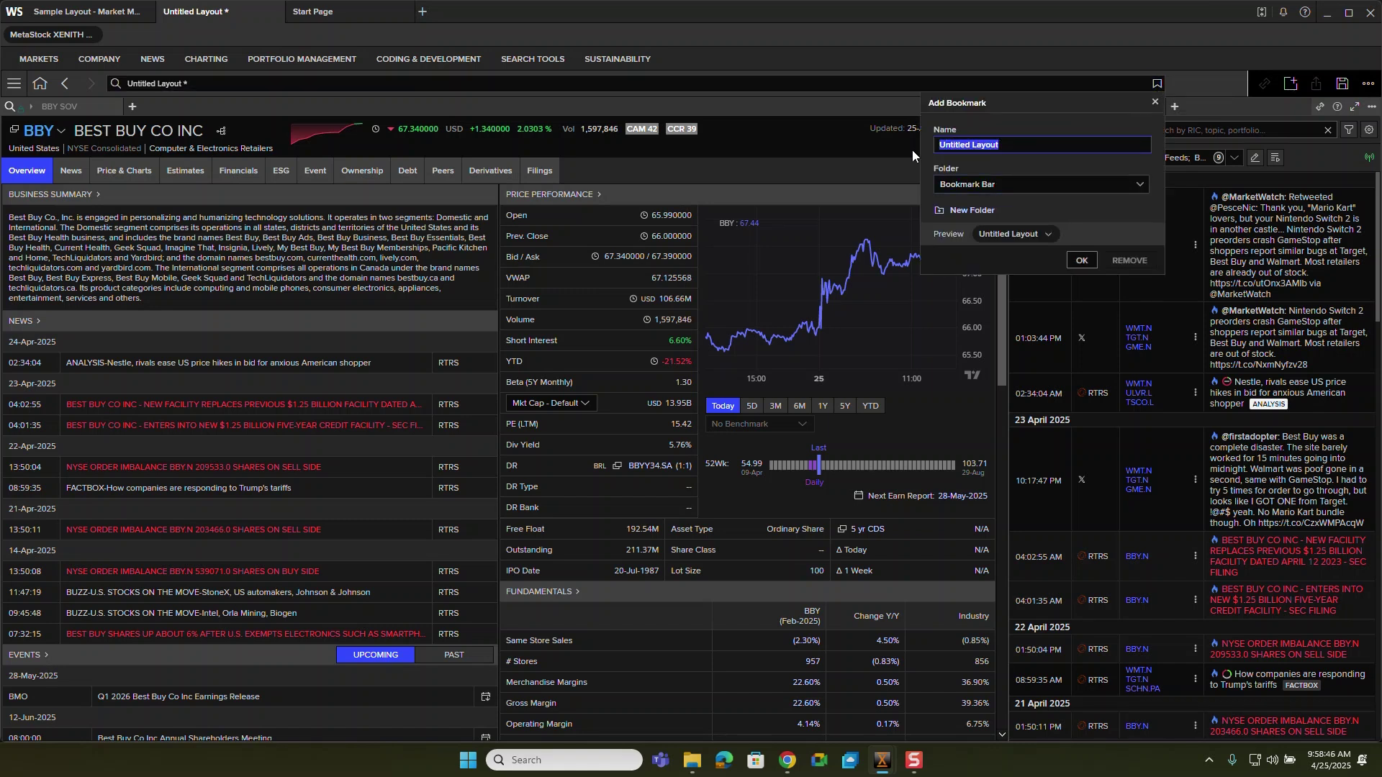
pyautogui.write('Best Buy')
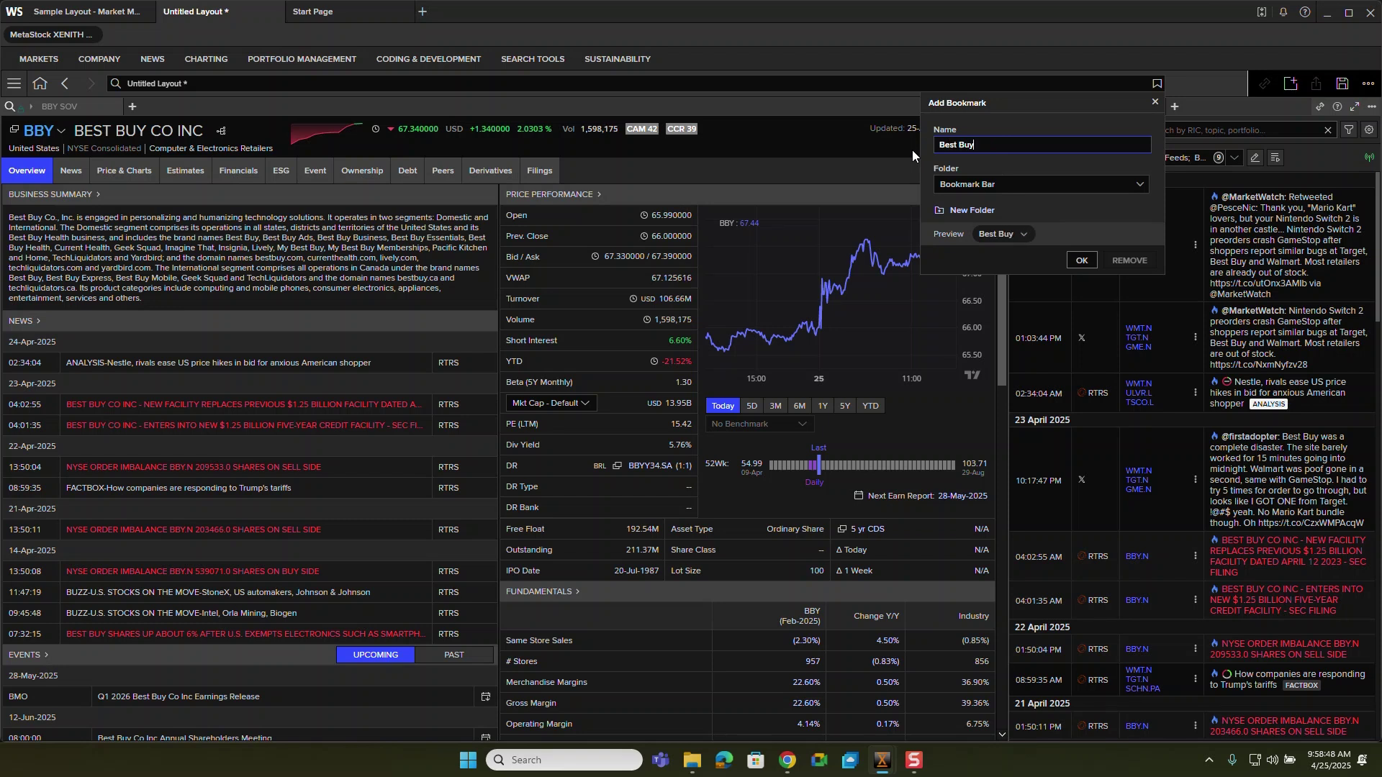
pyautogui.click(1082, 260)
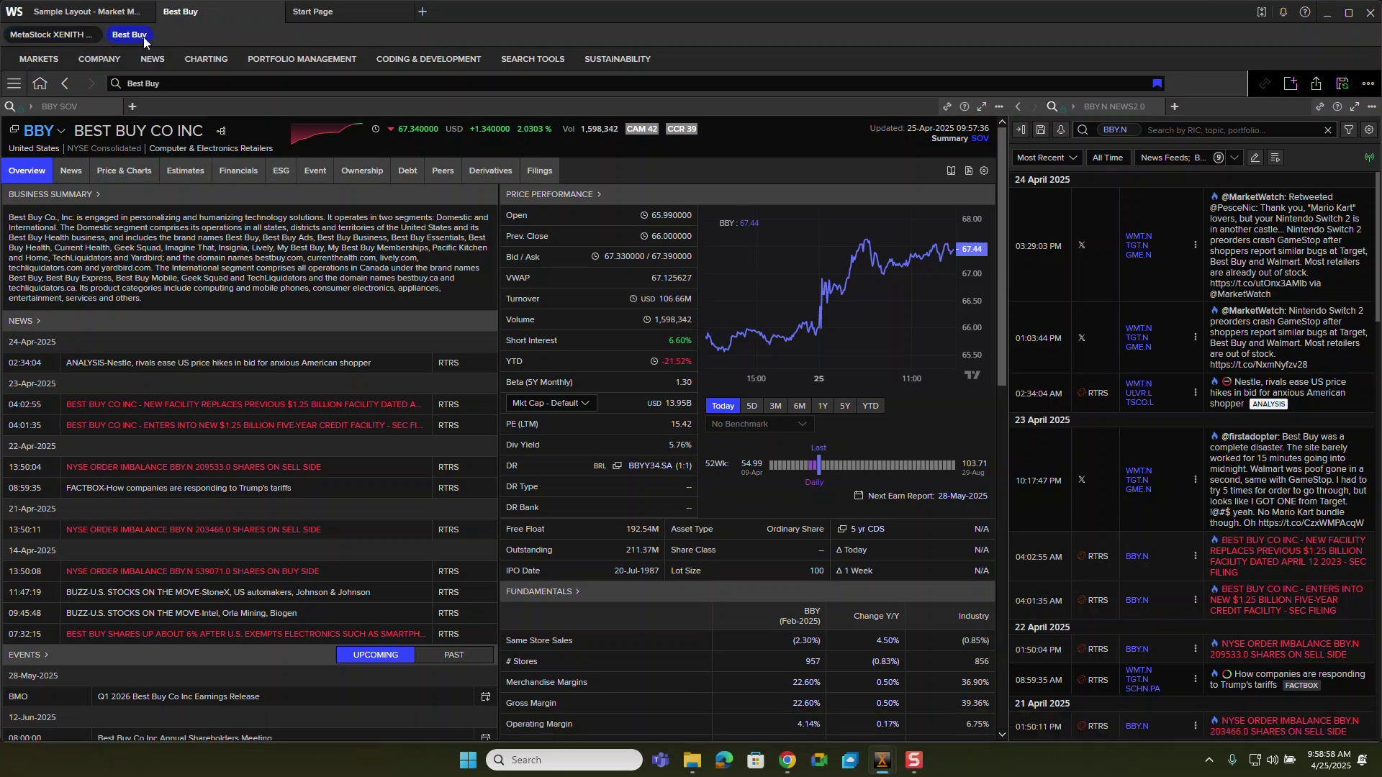
pyautogui.click(42, 36)
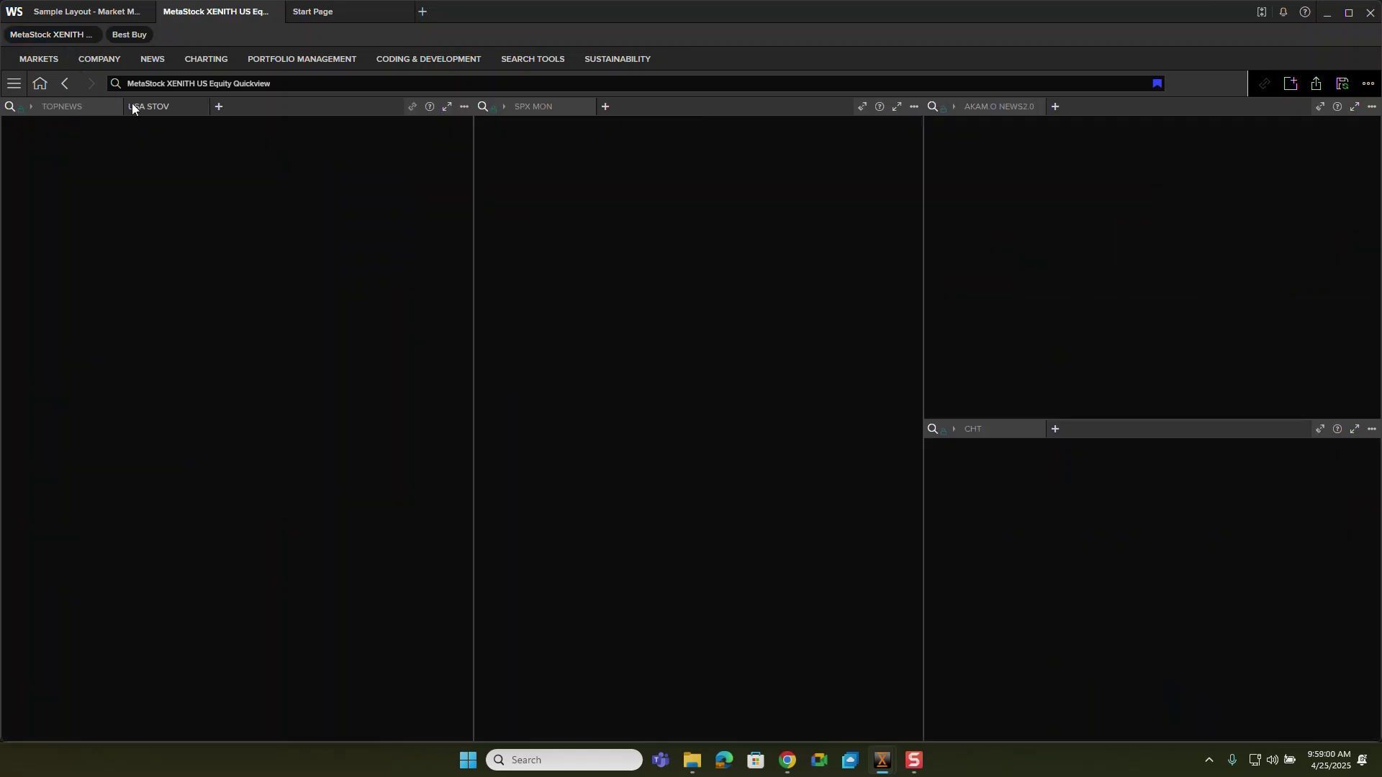